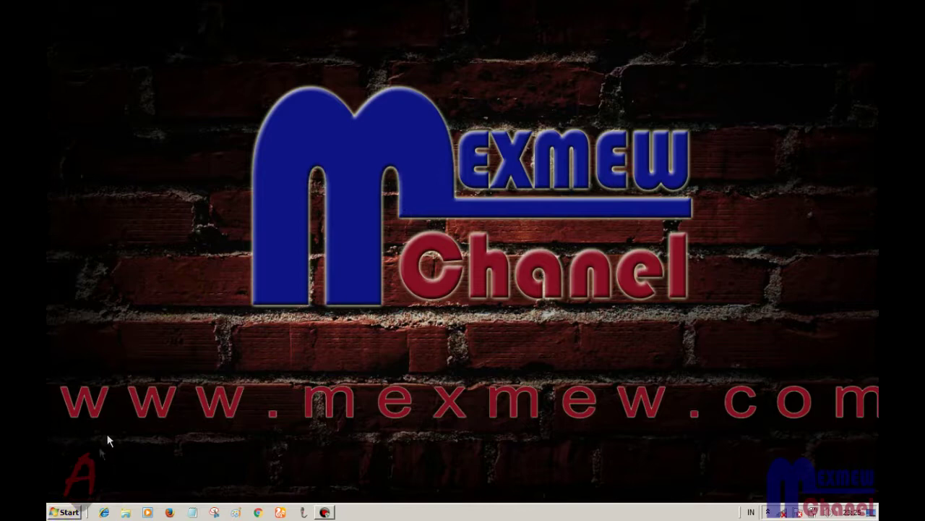
- Launch Microsoft PowerPoint 2010 from the Windows Start menu
{"action": "left_click", "coordinate": [65, 510]}
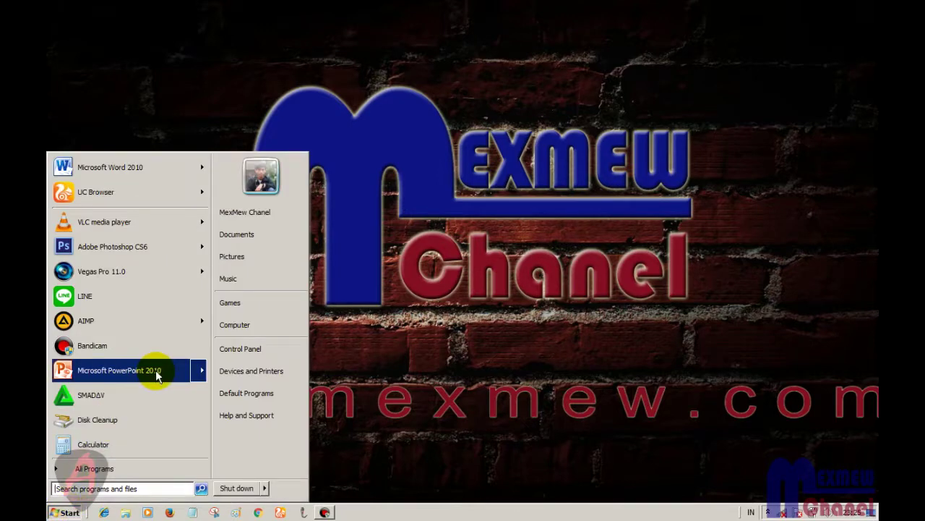
{"action": "mouse_move", "coordinate": [105, 371]}
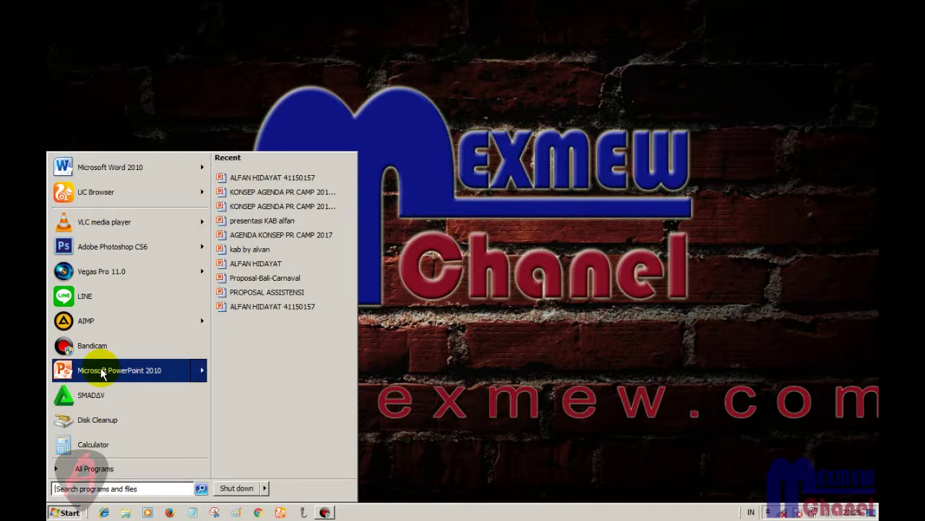
{"action": "left_click", "coordinate": [103, 373]}
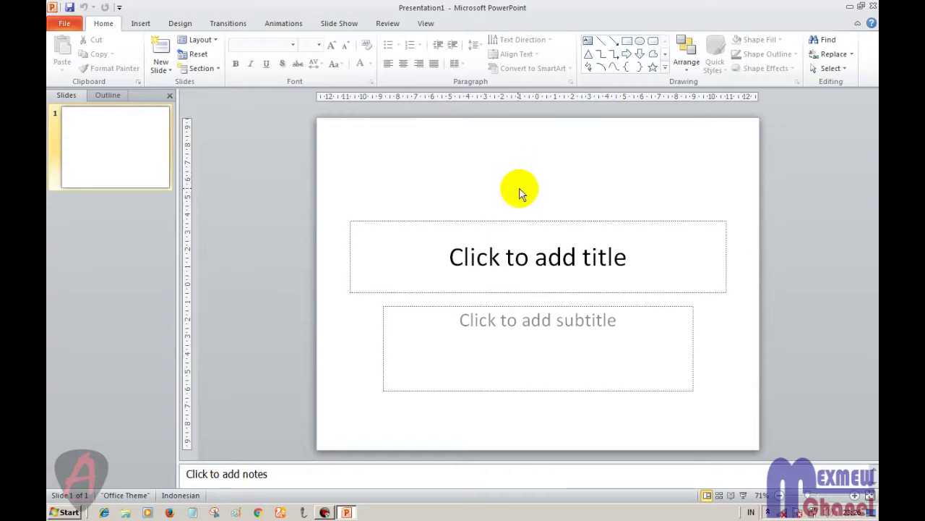
- Switch the slide's Format Background fill to Picture or texture fill and begin choosing a picture file
{"action": "right_click", "coordinate": [520, 192]}
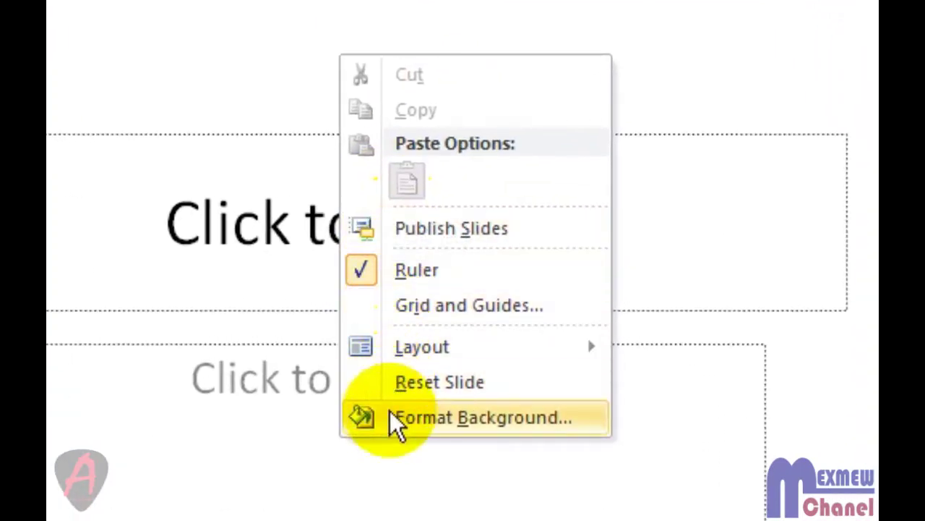
{"action": "left_click", "coordinate": [469, 419]}
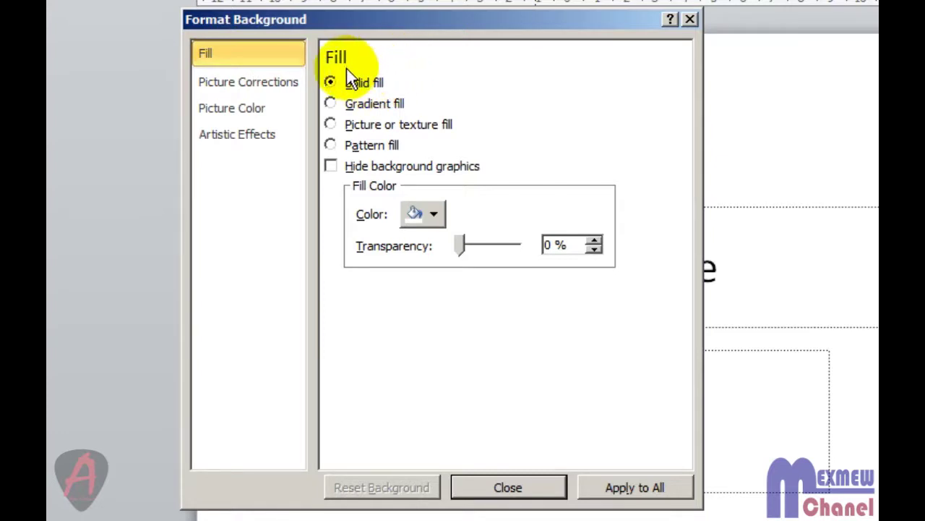
{"action": "left_click", "coordinate": [331, 123]}
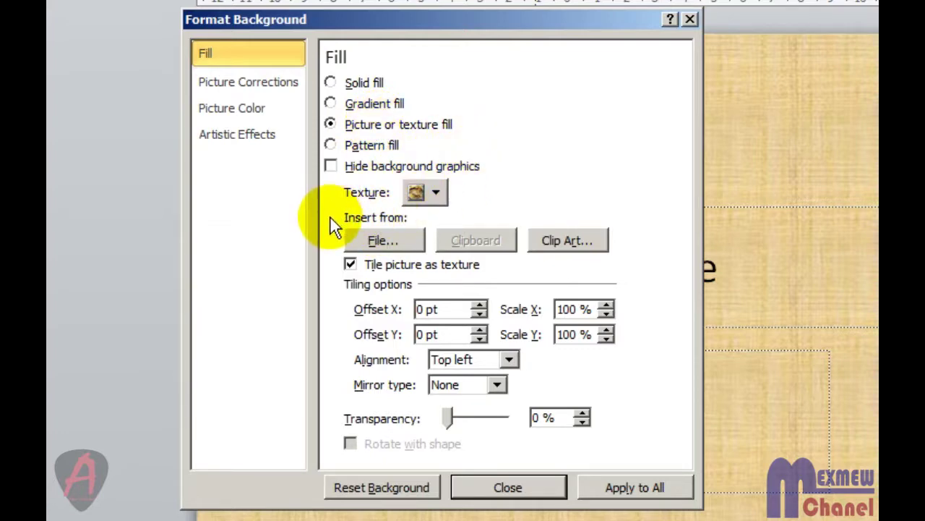
{"action": "left_click", "coordinate": [380, 242]}
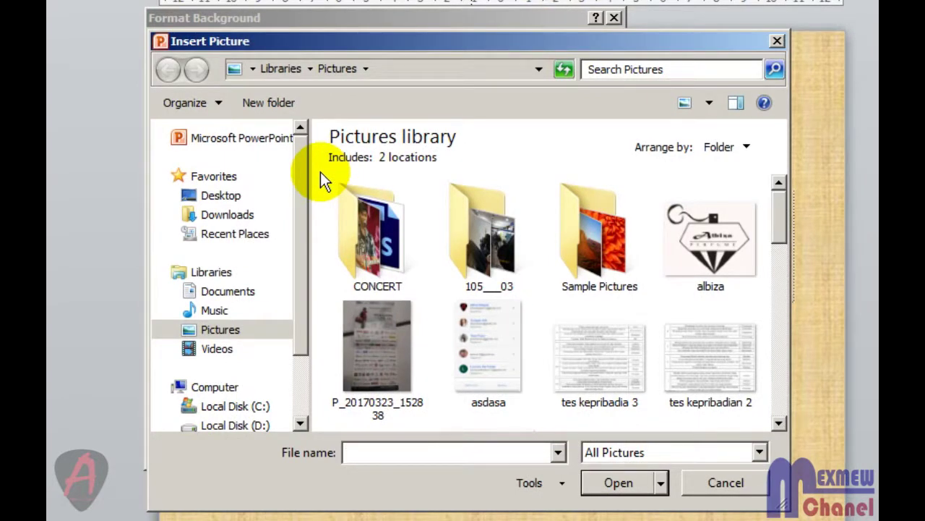
- Browse to the PROJECT folder in Local Disk (D:) > BACKUP DOWNLOAD
{"action": "left_click_drag", "start_coordinate": [301, 186], "coordinate": [299, 214]}
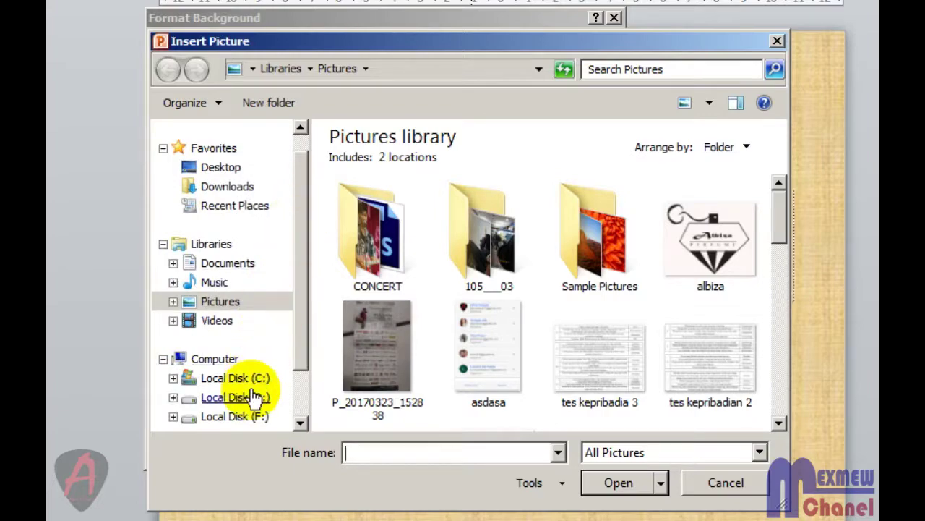
{"action": "left_click", "coordinate": [230, 397]}
{"action": "left_click_drag", "start_coordinate": [782, 152], "coordinate": [777, 289]}
{"action": "double_click", "coordinate": [376, 347]}
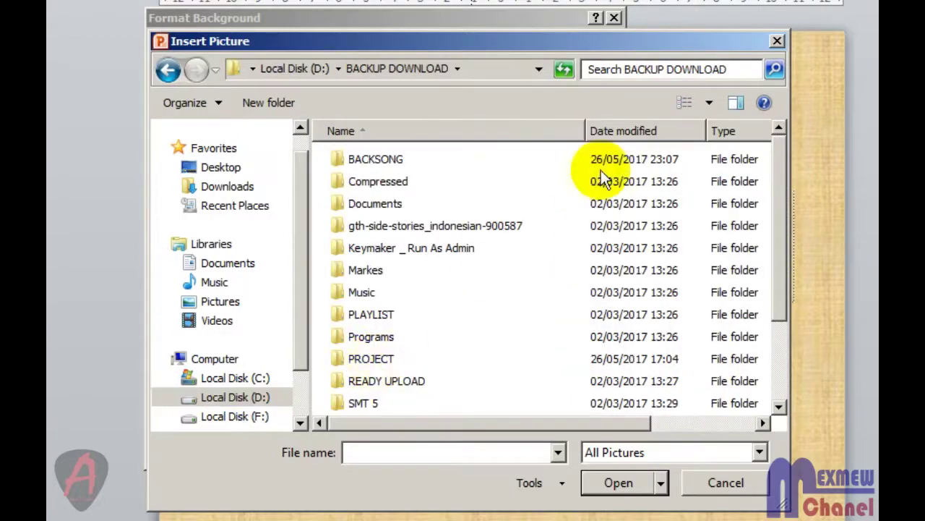
{"action": "left_click_drag", "start_coordinate": [777, 175], "coordinate": [781, 192]}
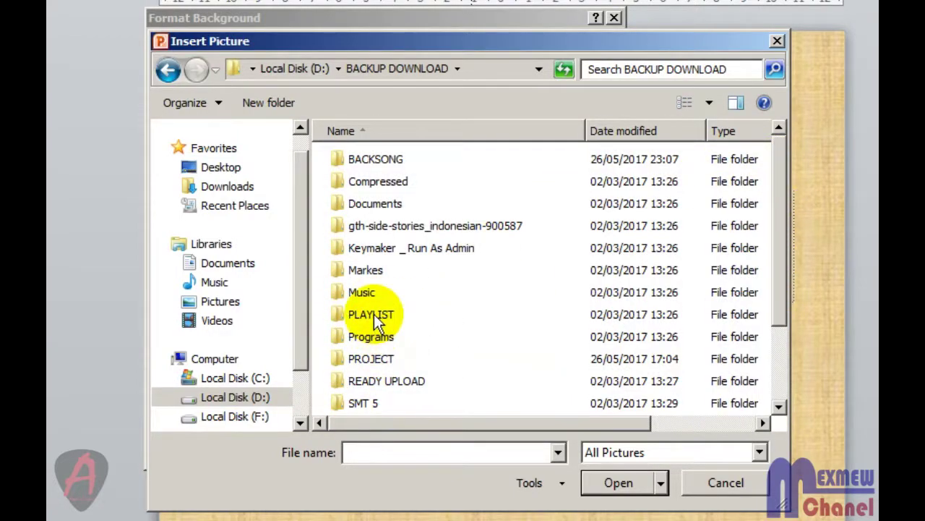
{"action": "double_click", "coordinate": [376, 316]}
{"action": "left_click", "coordinate": [167, 69]}
{"action": "left_click", "coordinate": [378, 359]}
{"action": "double_click", "coordinate": [379, 357]}
- Insert the DESKTOP MEXMEW CHANEL picture as the slide background
{"action": "left_click_drag", "start_coordinate": [778, 159], "coordinate": [779, 254]}
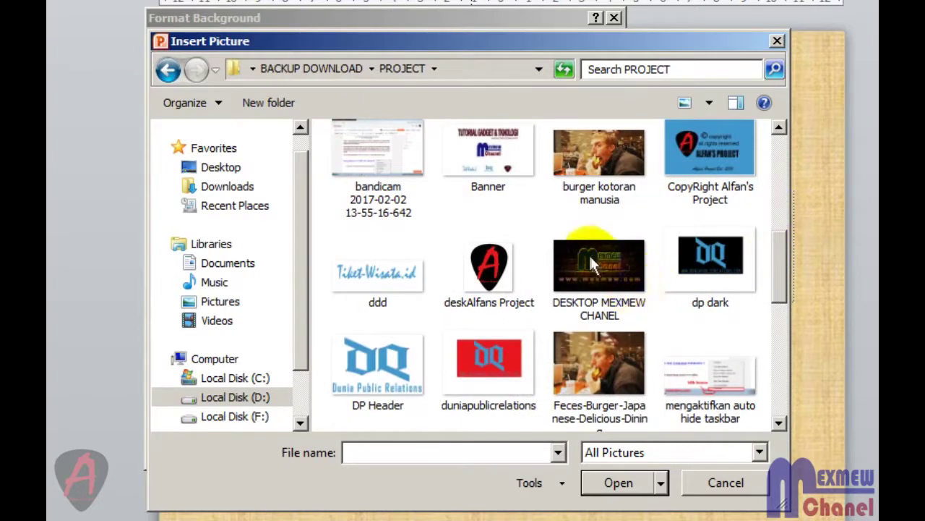
{"action": "mouse_move", "coordinate": [604, 258]}
{"action": "left_click", "coordinate": [592, 262]}
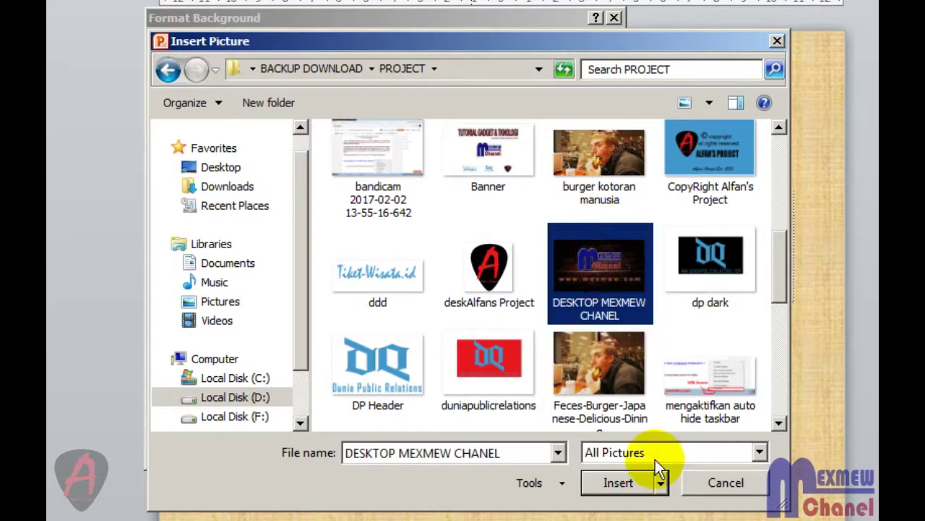
{"action": "left_click", "coordinate": [623, 483]}
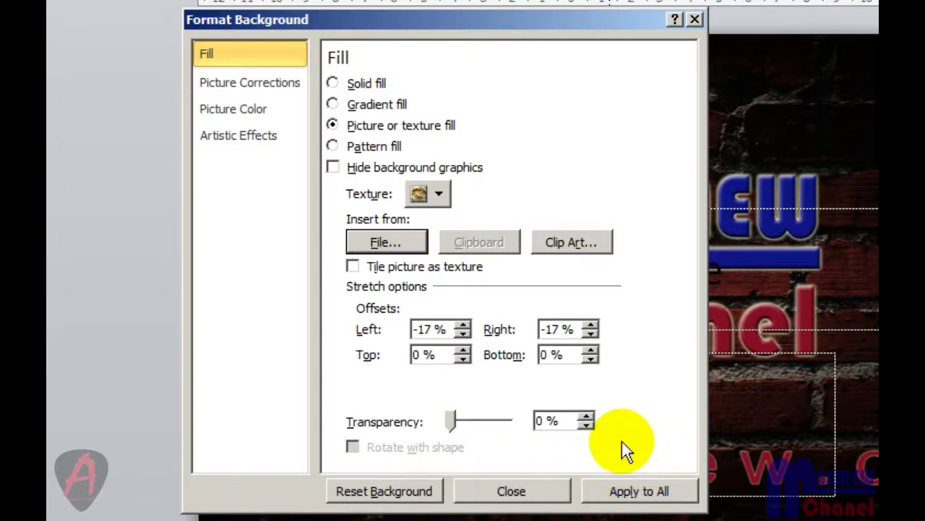
- Apply the brick-wall picture background to all slides and close Format Background
{"action": "left_click", "coordinate": [643, 488]}
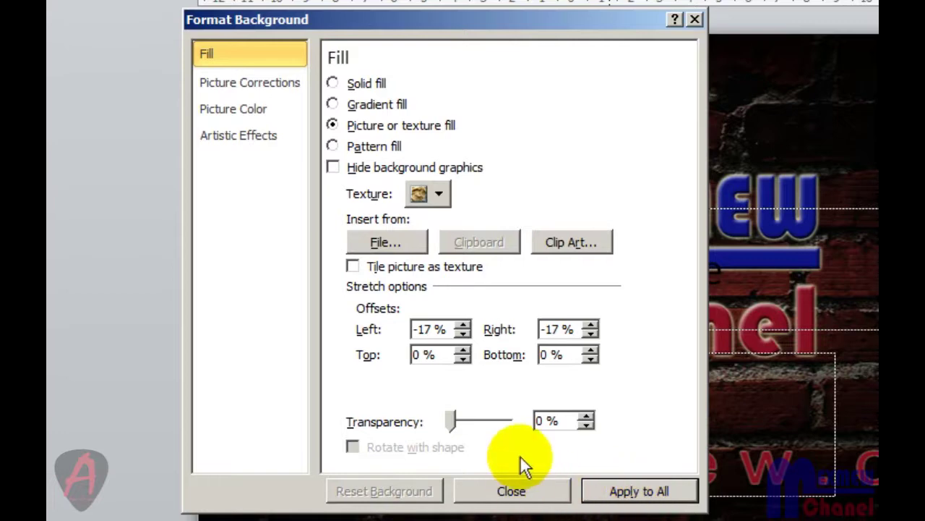
{"action": "left_click", "coordinate": [512, 492]}
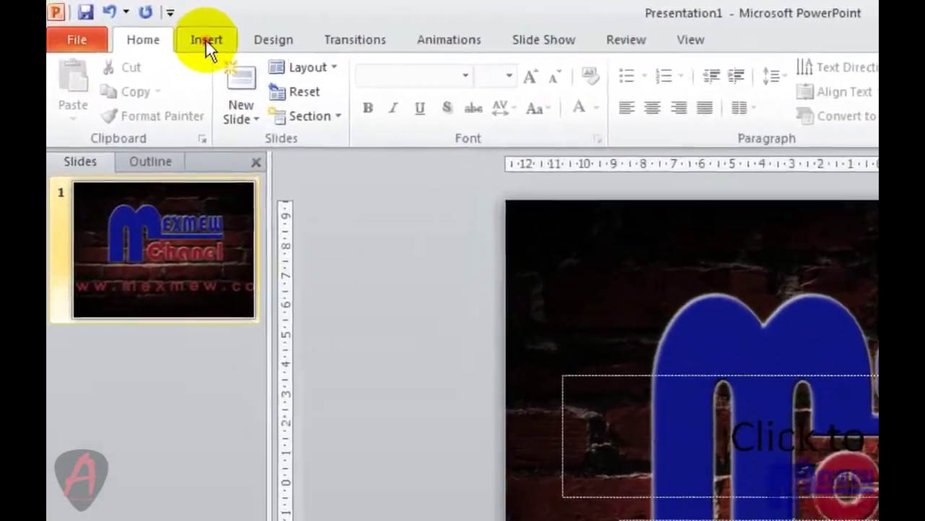
{"action": "left_click", "coordinate": [206, 42]}
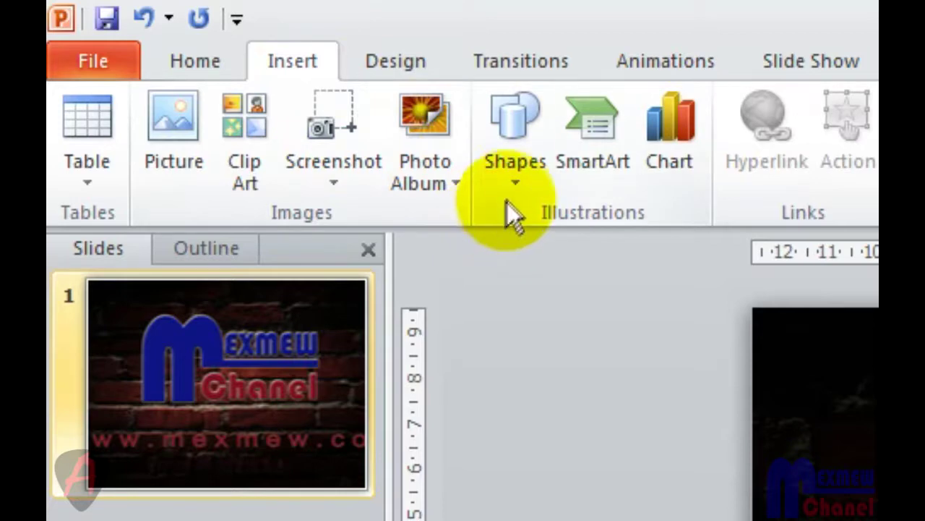
- Draw a Rectangle shape from the slide's top-left to its bottom-right corner
{"action": "left_click", "coordinate": [515, 170]}
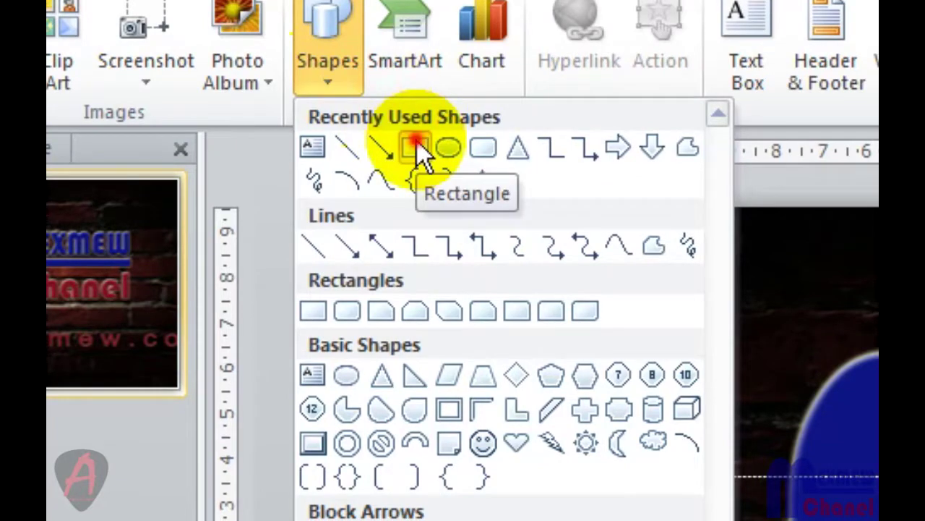
{"action": "left_click", "coordinate": [417, 143]}
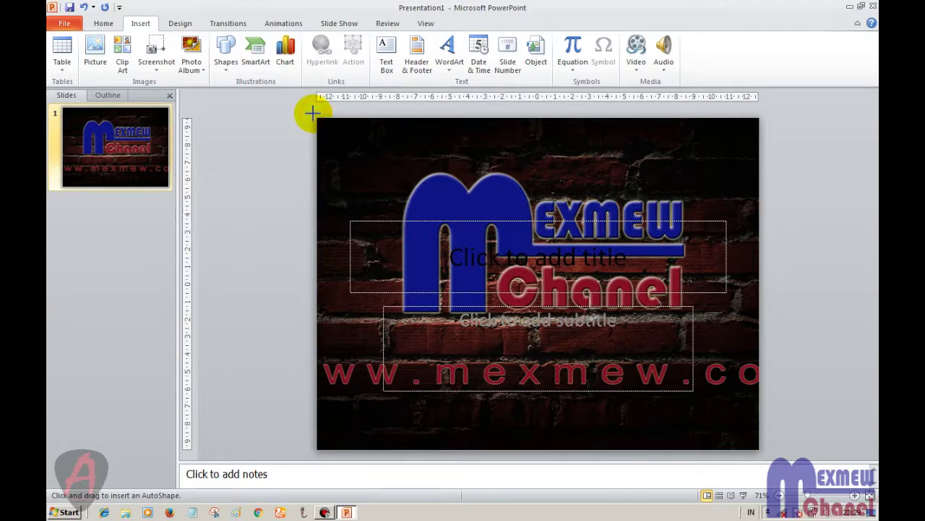
{"action": "left_click_drag", "start_coordinate": [313, 113], "coordinate": [638, 345]}
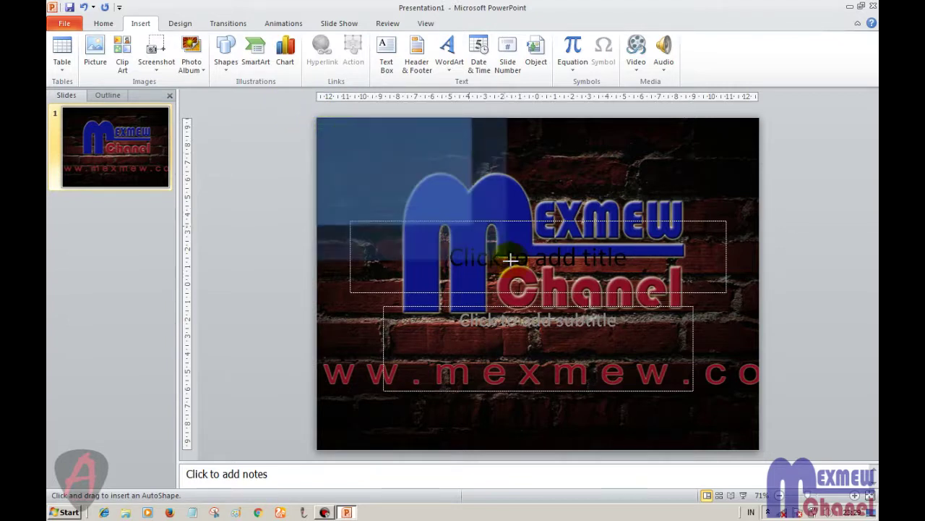
{"action": "left_click_drag", "start_coordinate": [639, 345], "coordinate": [763, 456]}
{"action": "left_click", "coordinate": [653, 378]}
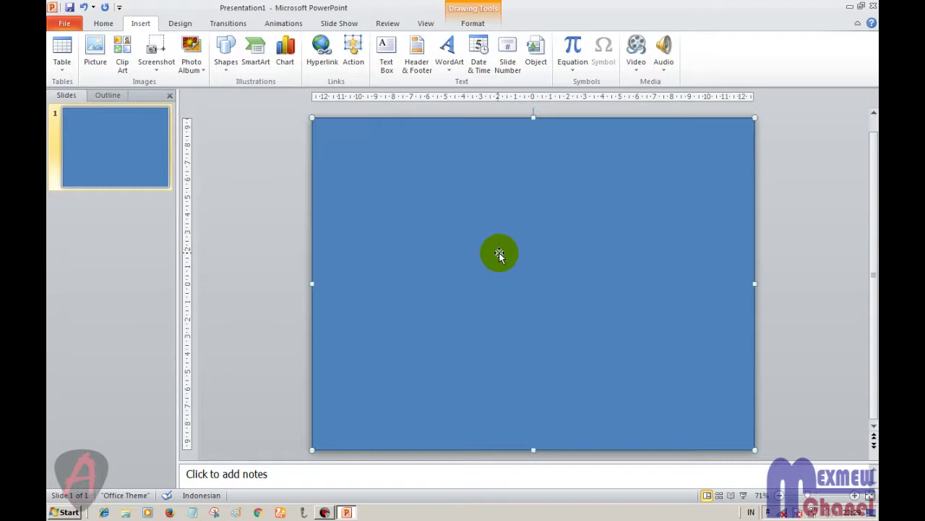
- Set the rectangle's fill transparency to 50% in Format Shape
{"action": "right_click", "coordinate": [499, 254]}
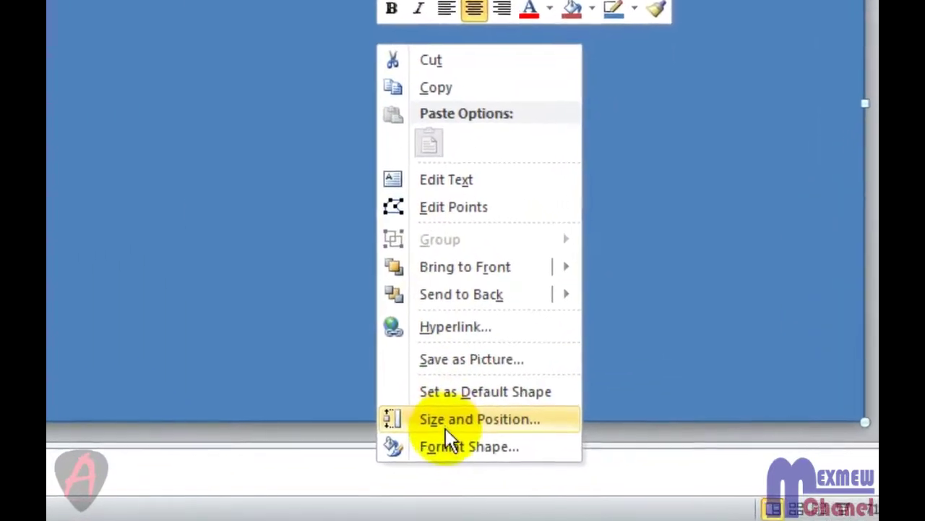
{"action": "left_click", "coordinate": [480, 441]}
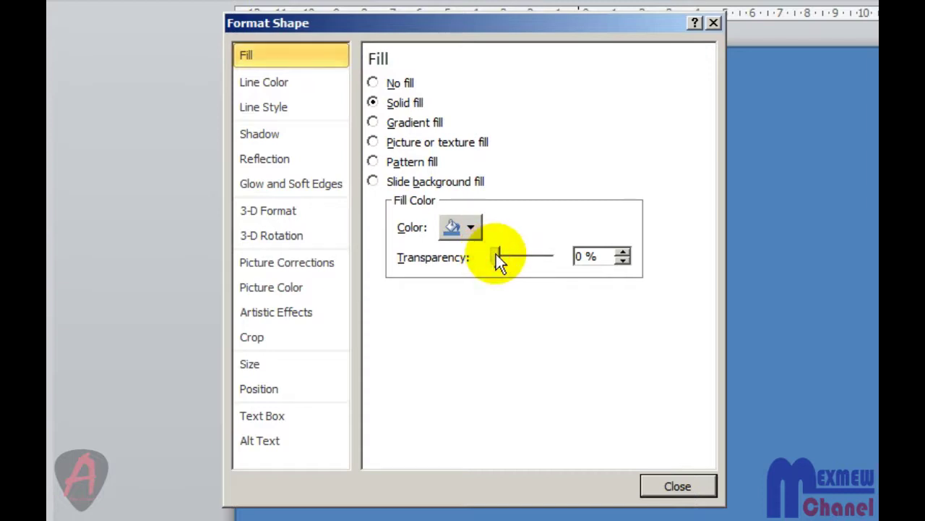
{"action": "left_click_drag", "start_coordinate": [496, 254], "coordinate": [509, 253]}
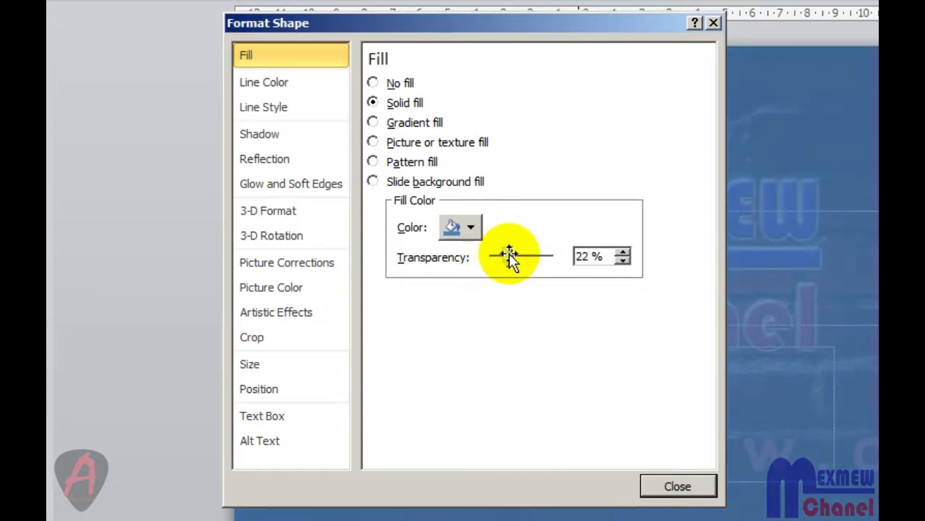
{"action": "left_click_drag", "start_coordinate": [509, 255], "coordinate": [516, 254]}
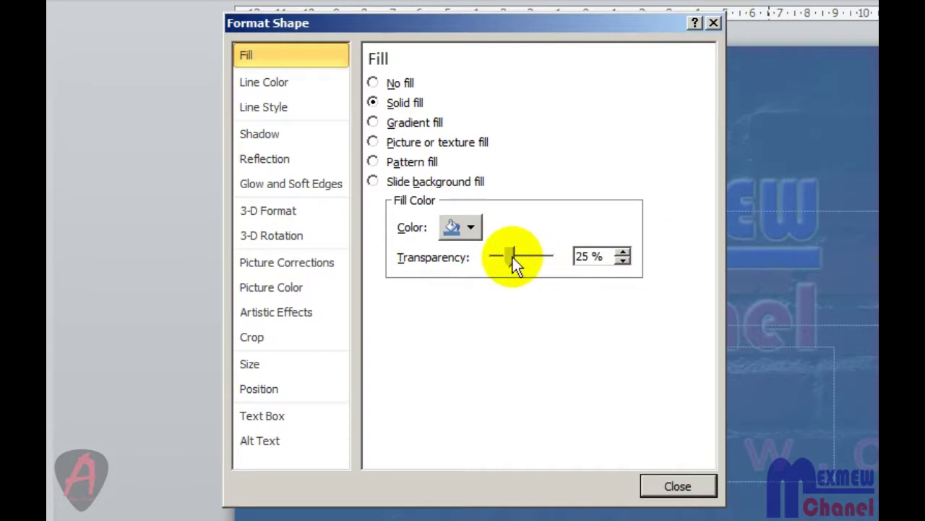
{"action": "left_click_drag", "start_coordinate": [513, 257], "coordinate": [526, 262]}
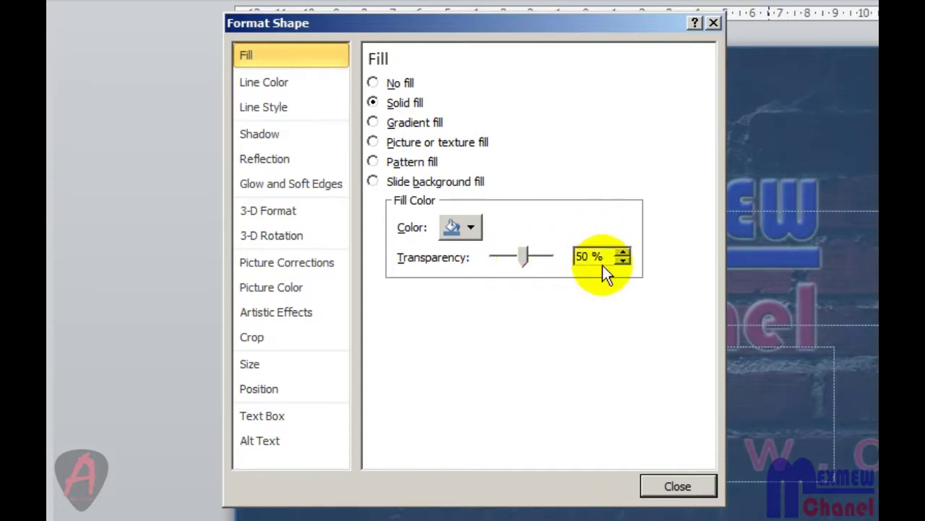
{"action": "left_click", "coordinate": [516, 345]}
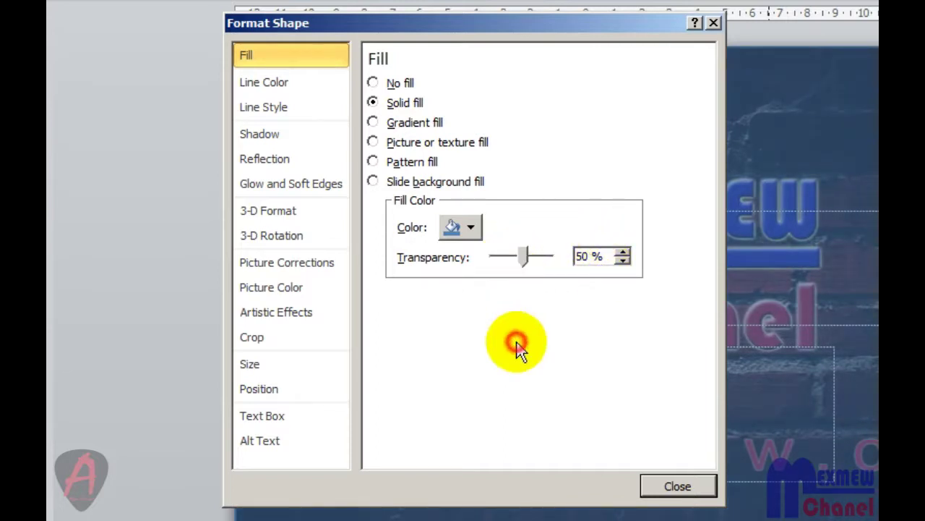
- Change the rectangle's fill colour to dark blue and close Format Shape
{"action": "left_click", "coordinate": [471, 227]}
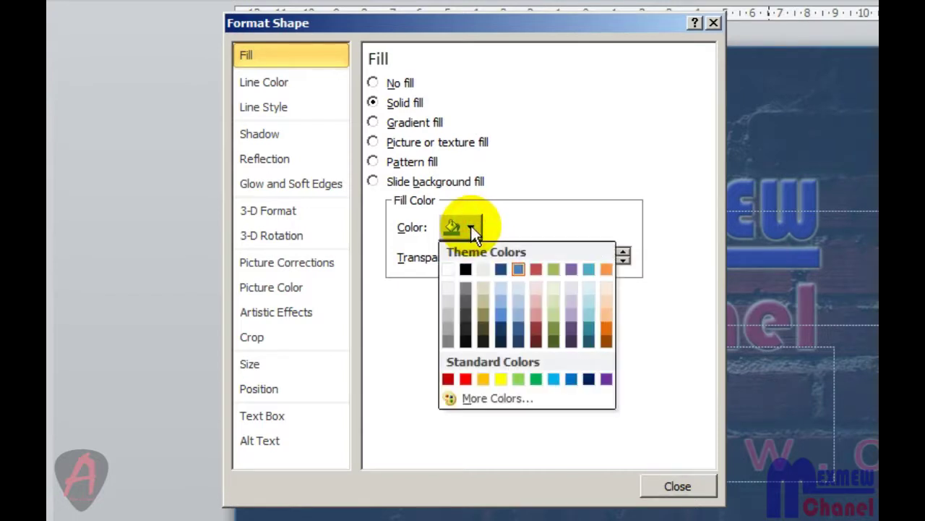
{"action": "left_click", "coordinate": [532, 330]}
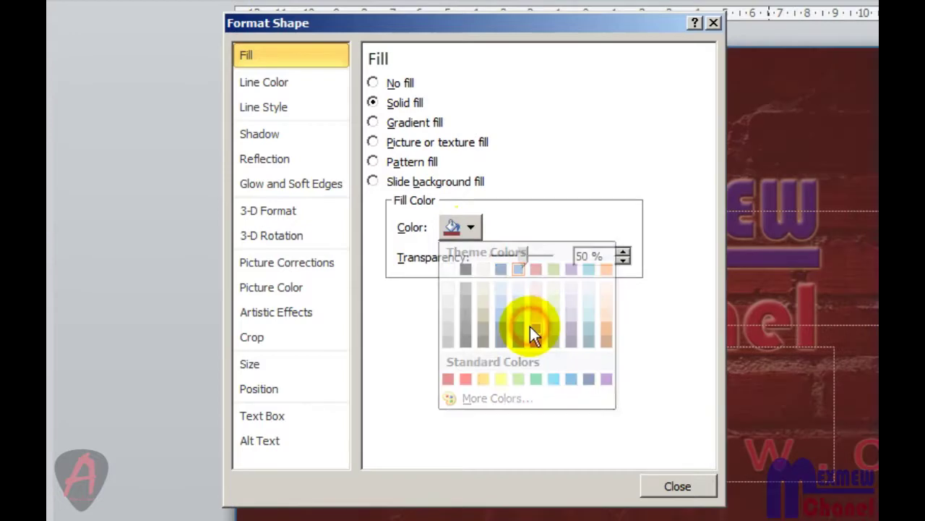
{"action": "left_click", "coordinate": [469, 229]}
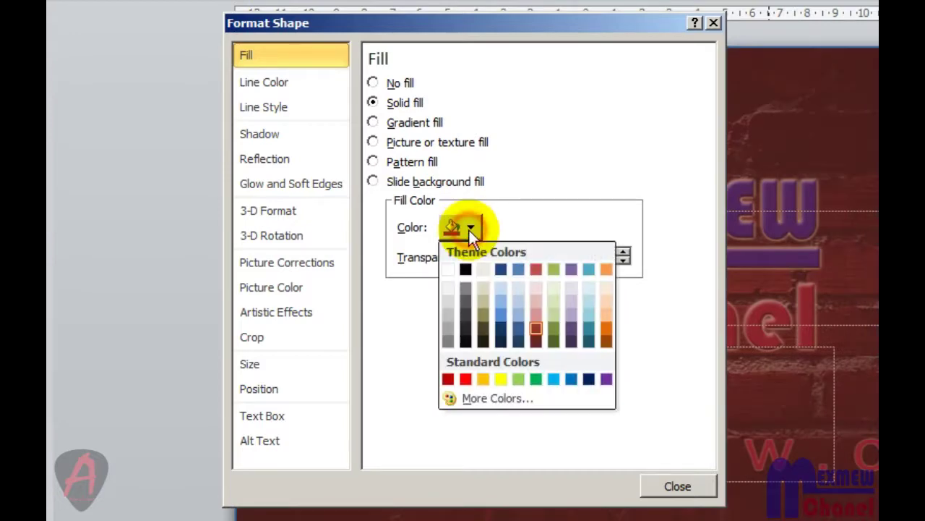
{"action": "left_click", "coordinate": [523, 329]}
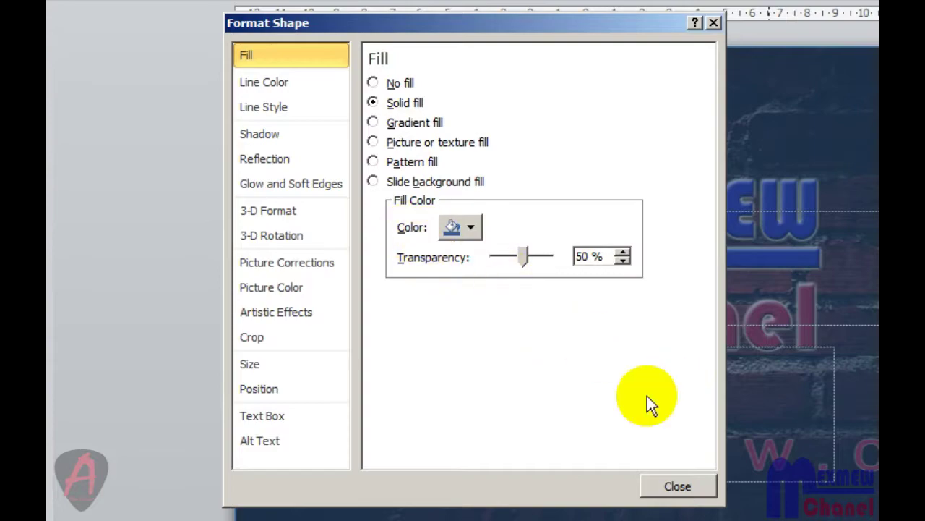
{"action": "left_click", "coordinate": [673, 487]}
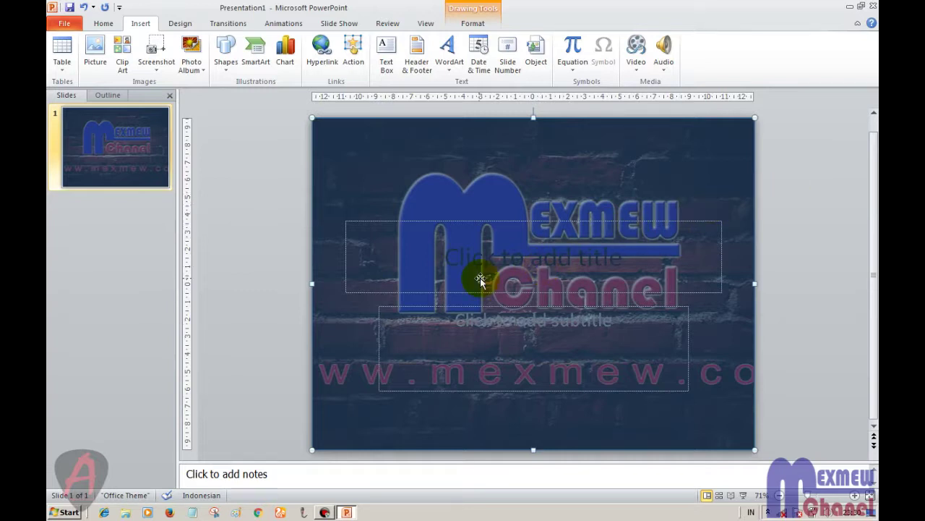
- Send the full-slide rectangle to back, behind the title and subtitle placeholders
{"action": "left_click", "coordinate": [462, 264]}
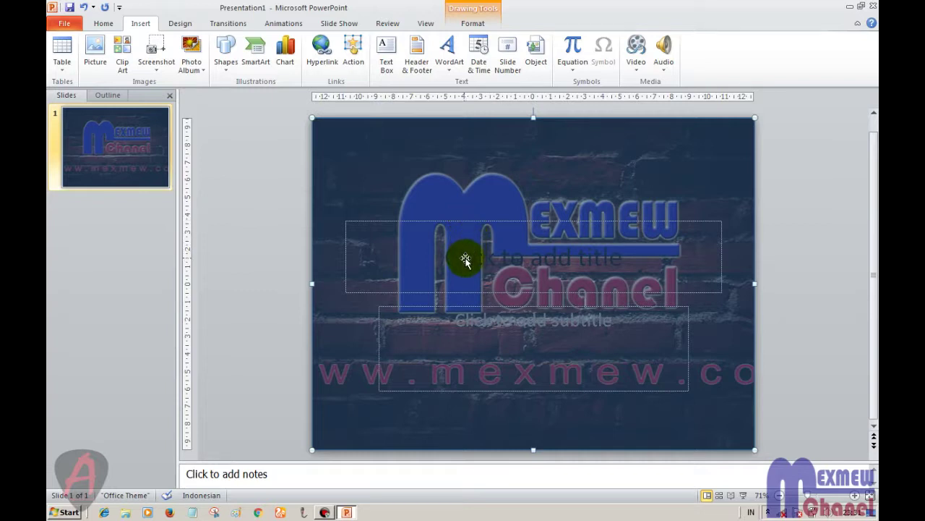
{"action": "right_click", "coordinate": [426, 259]}
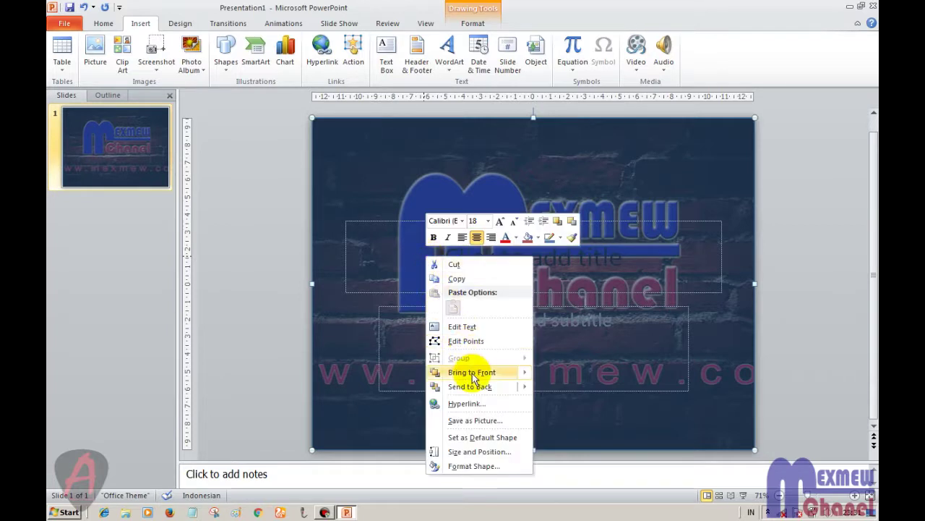
{"action": "mouse_move", "coordinate": [479, 373]}
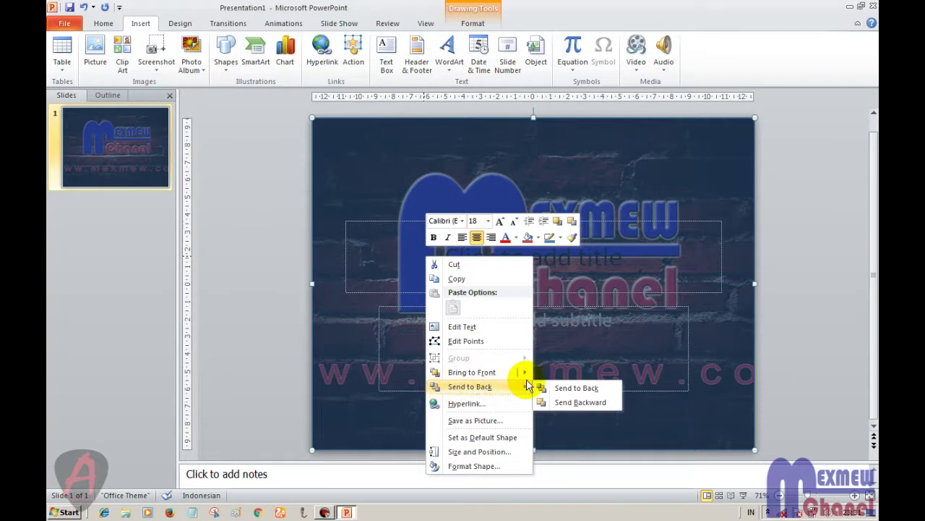
{"action": "left_click", "coordinate": [569, 388]}
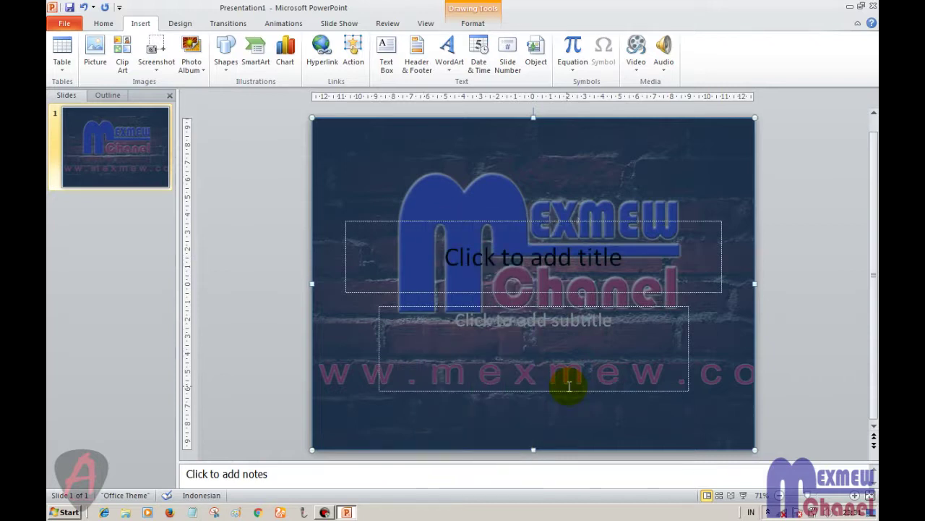
{"action": "left_click", "coordinate": [532, 264]}
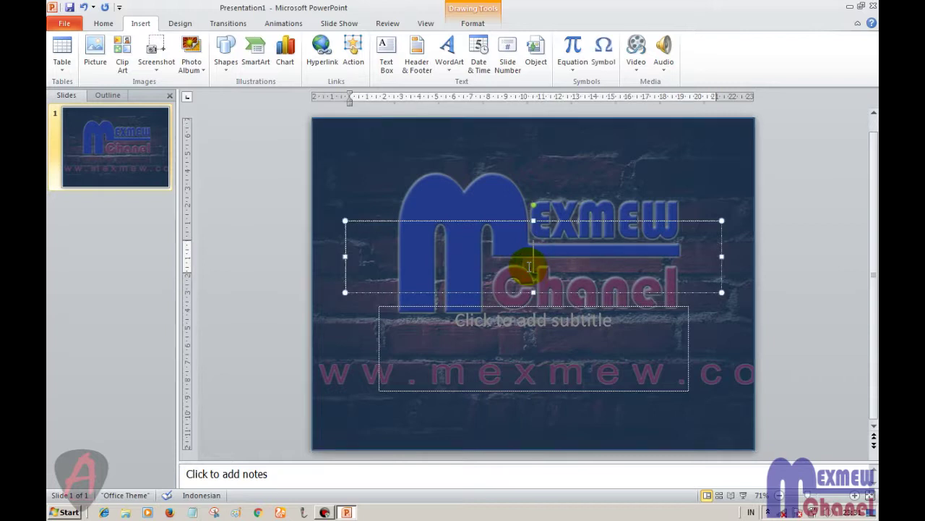
{"action": "left_click", "coordinate": [488, 201]}
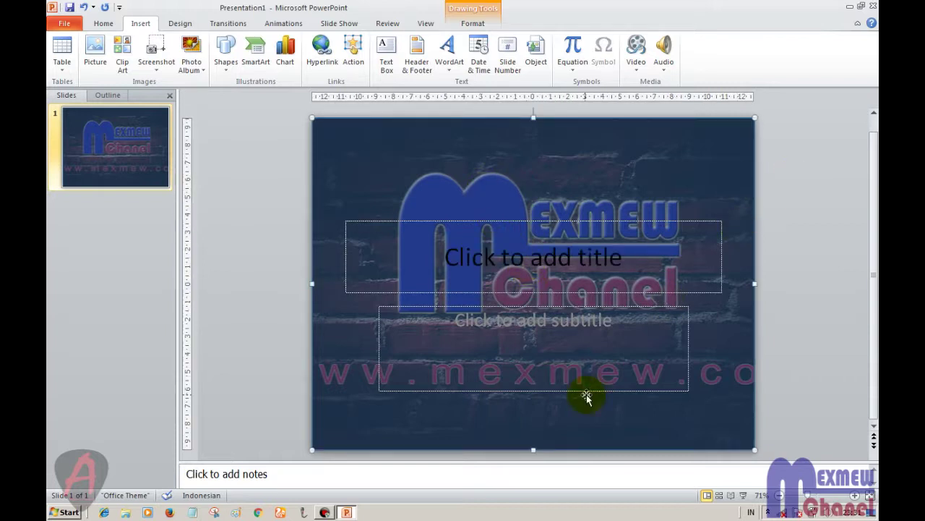
{"action": "left_click", "coordinate": [548, 326]}
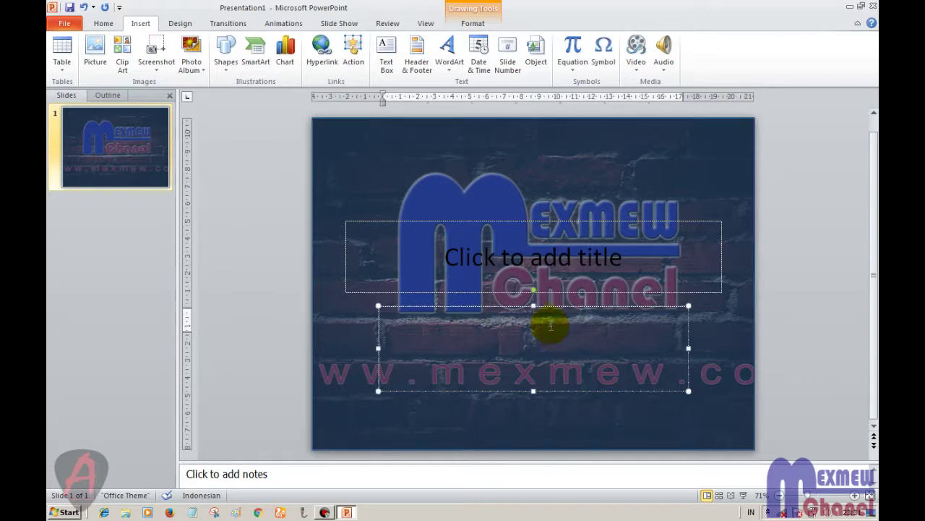
{"action": "left_click", "coordinate": [536, 242]}
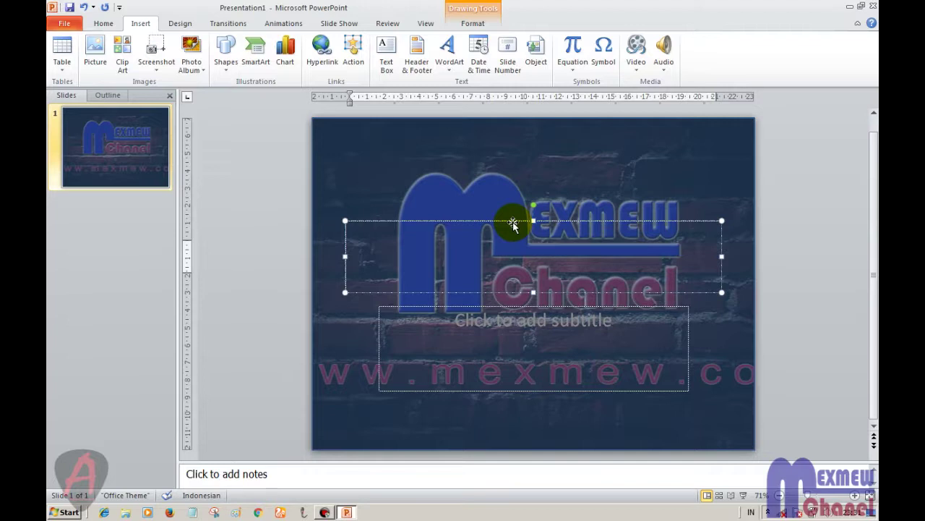
{"action": "left_click", "coordinate": [513, 224]}
{"action": "left_click", "coordinate": [523, 255]}
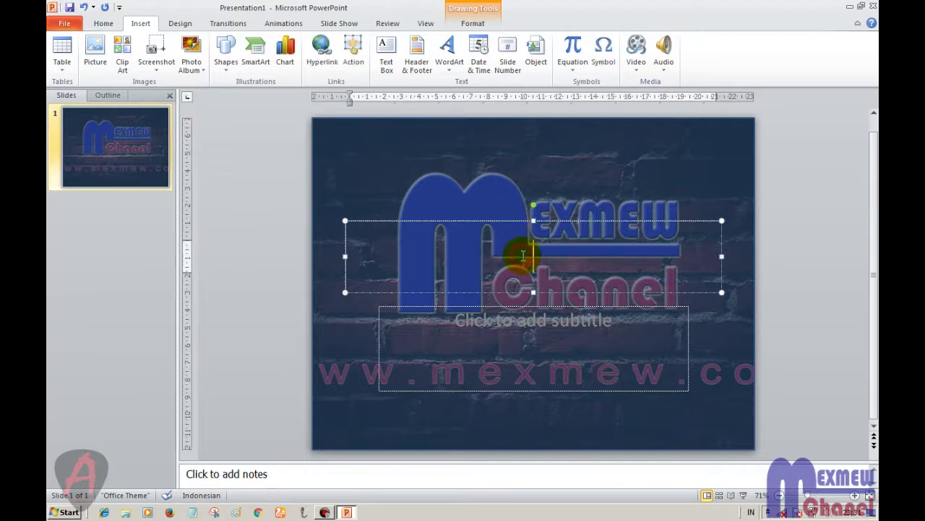
{"action": "left_click", "coordinate": [527, 223]}
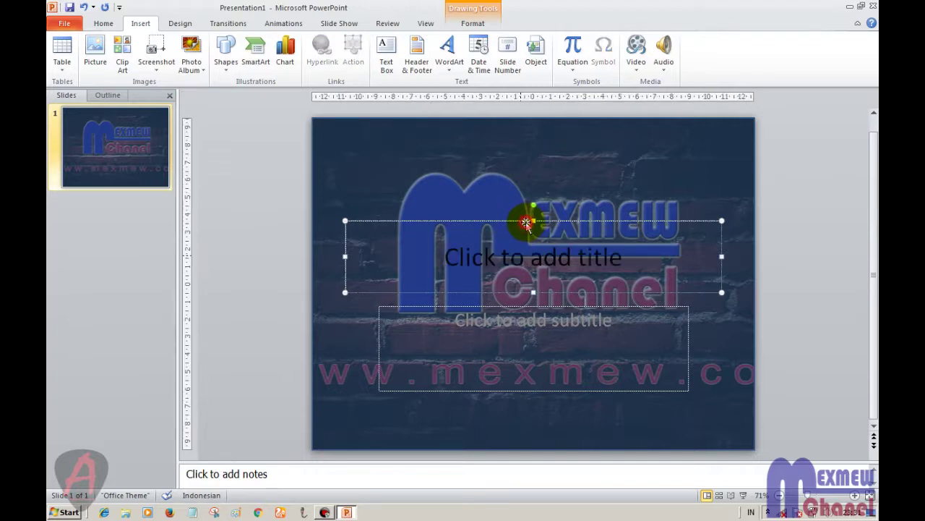
- Minimise the PowerPoint window to reveal the brick-wall logo desktop wallpaper
{"action": "left_click", "coordinate": [849, 5]}
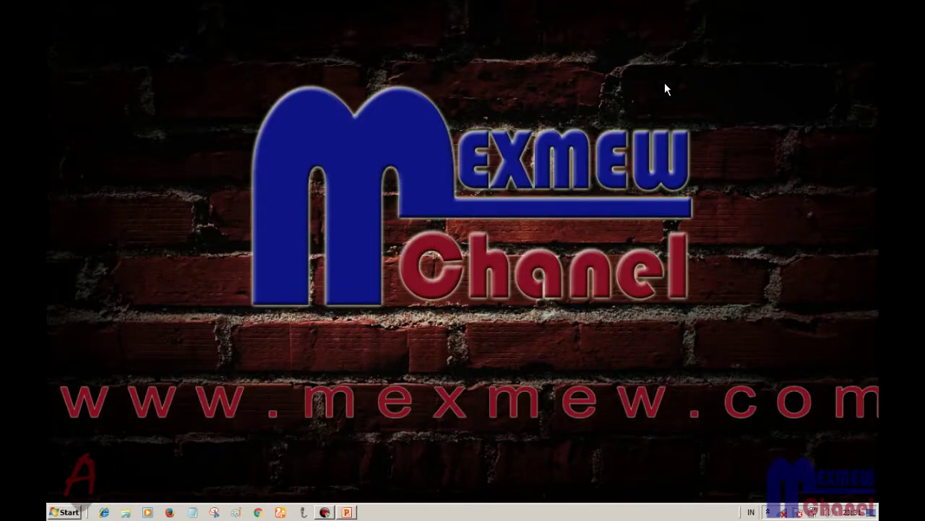